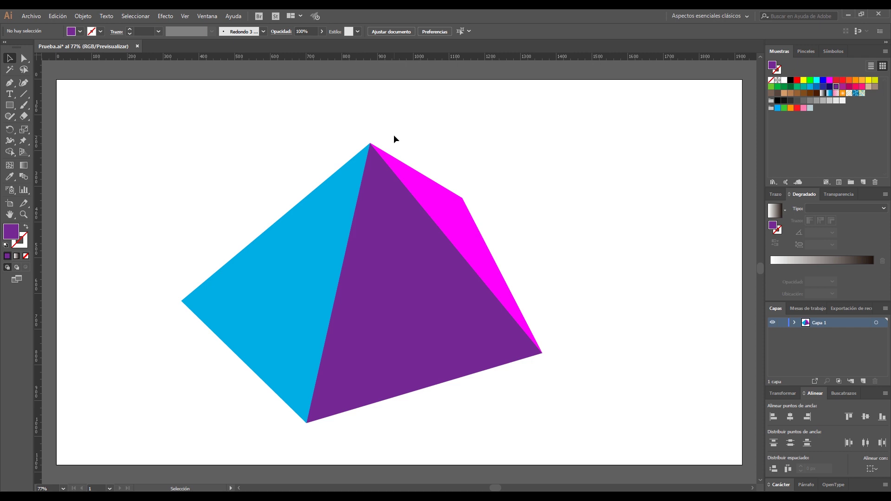
Zoom into the pyramid apex, switch to Direct Selection, and open the View menu.
key("z")
left_click(371, 144)
left_click_drag(288, 195, 364, 246)
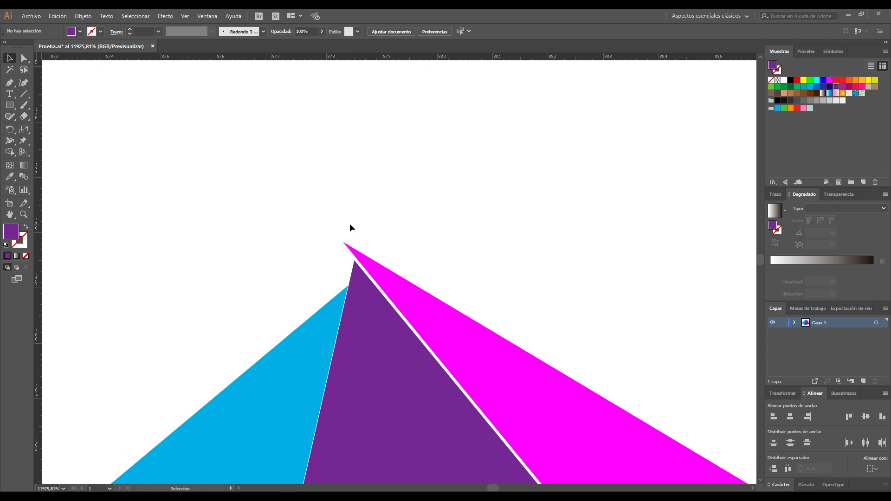
key("a")
left_click(185, 17)
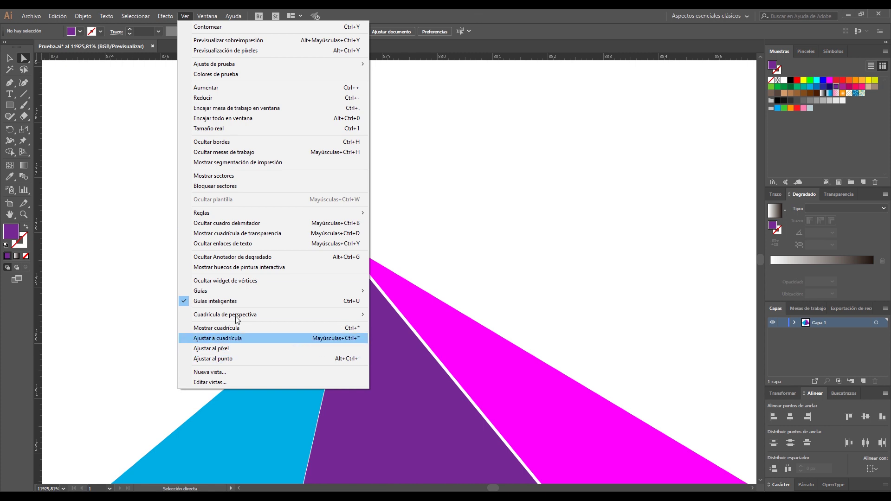
In Outline mode, manually drag the purple and cyan face tips up toward the apex.
left_click(475, 18)
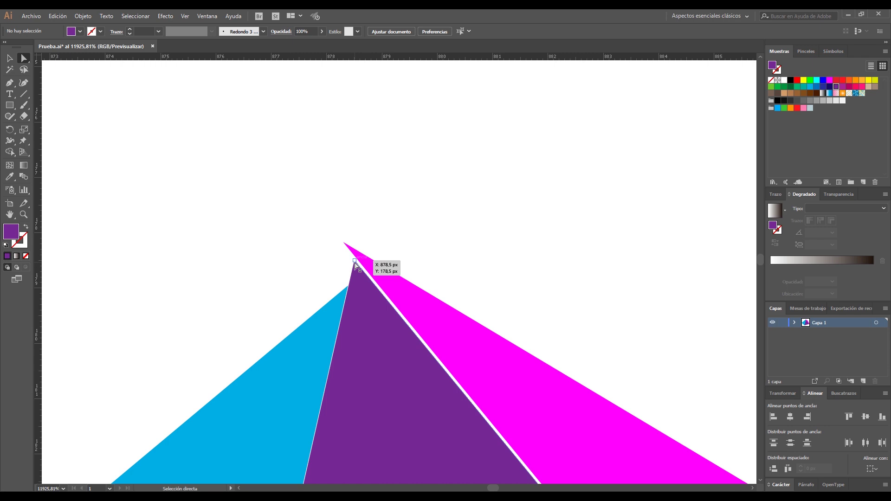
left_click_drag(355, 262, 343, 244)
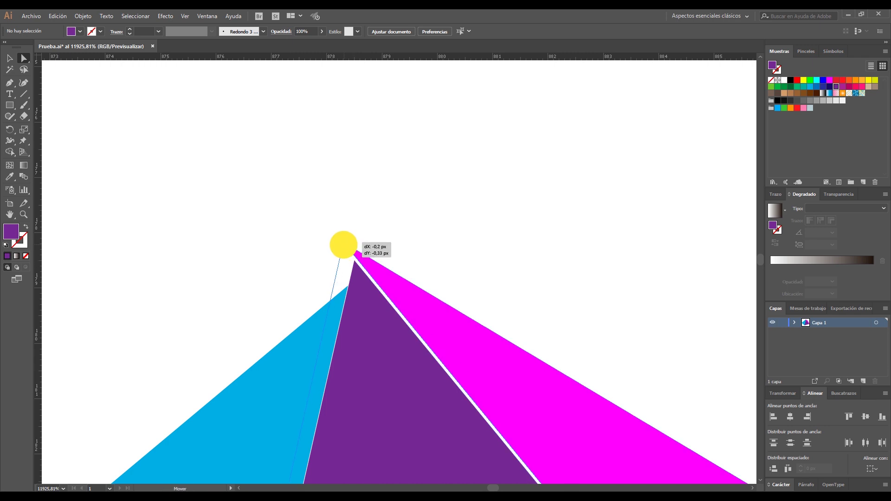
left_click_drag(343, 245, 343, 242)
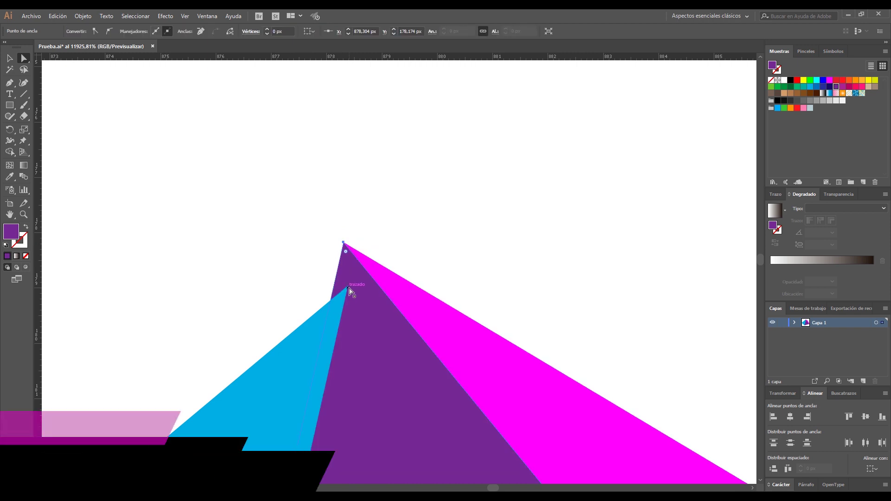
key("ctrl+y")
left_click_drag(305, 212, 405, 328)
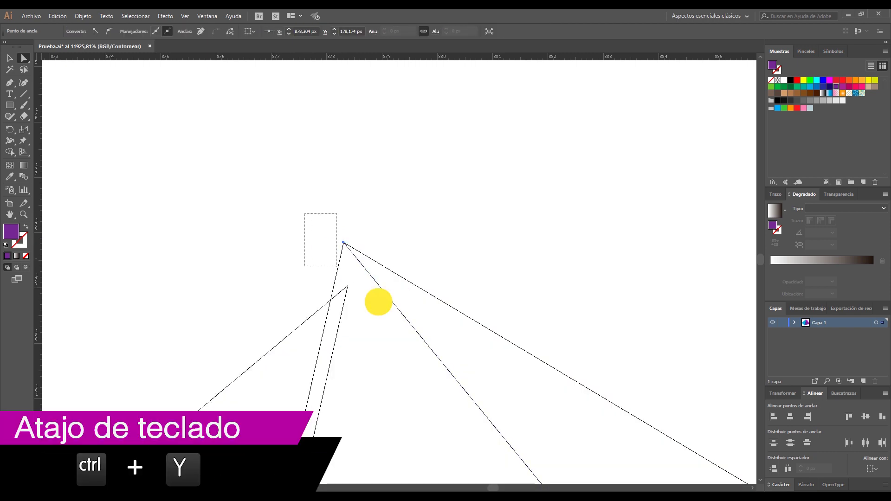
left_click_drag(297, 265, 364, 331)
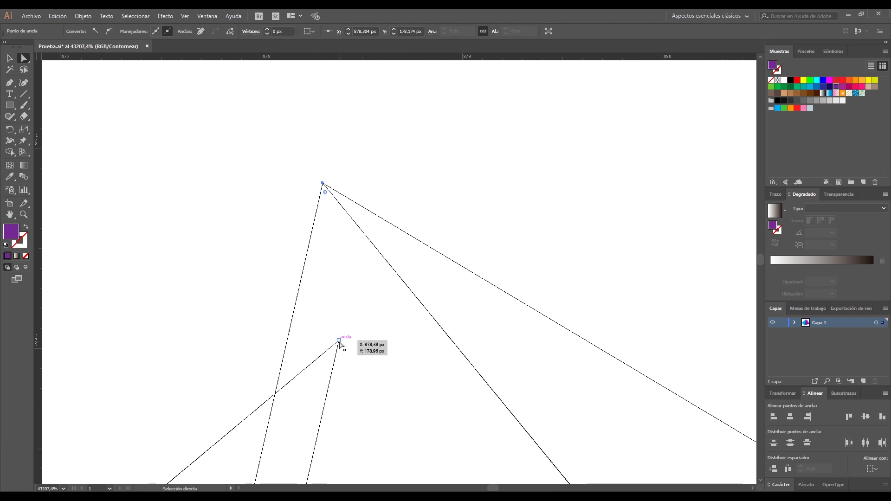
left_click_drag(339, 342, 335, 323)
left_click_drag(324, 289, 324, 184)
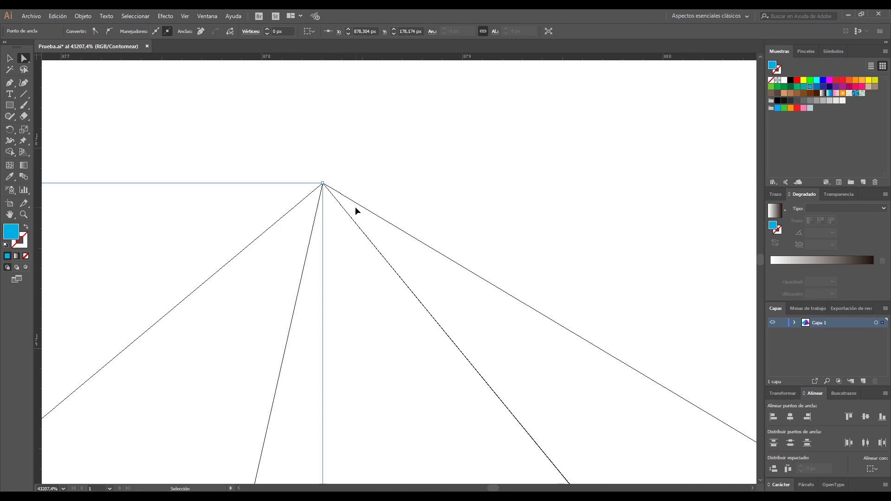
Return to Preview, undo both tip moves, and marquee-select the three faces' tip anchors.
key("ctrl+y")
left_click(405, 287, "ctrl+alt")
left_click(427, 225)
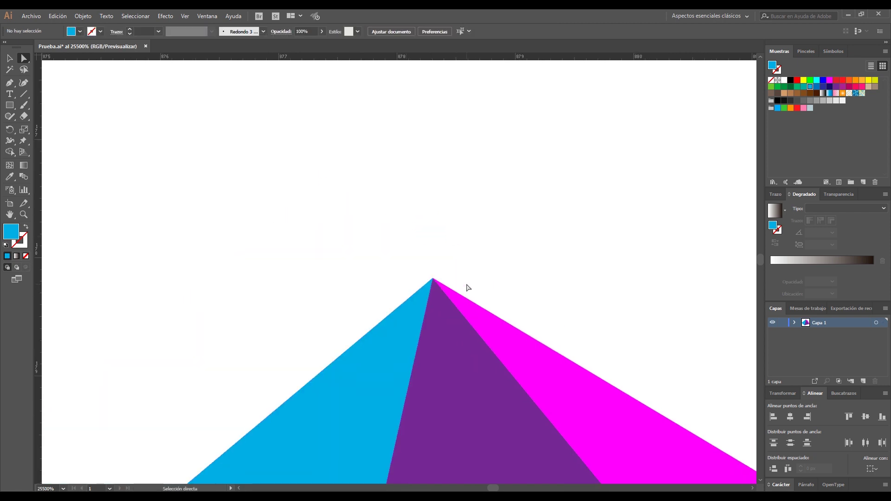
key("ctrl+z")
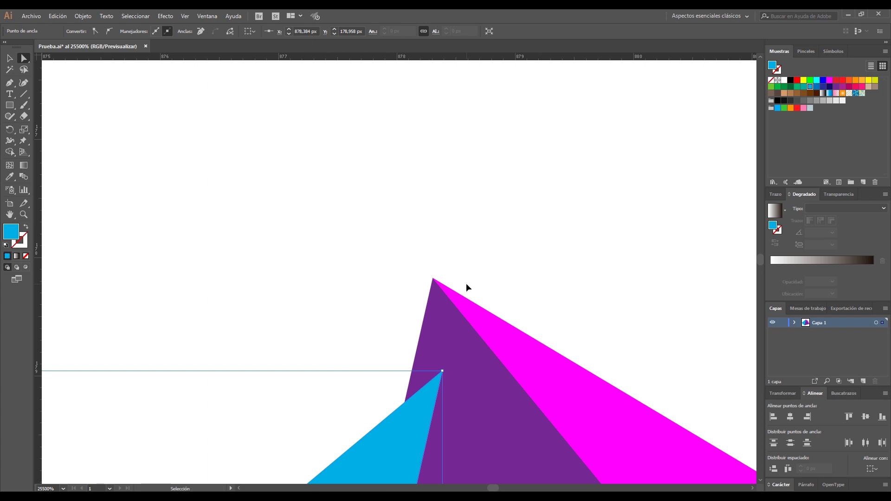
key("ctrl+z")
key("ctrl+z")
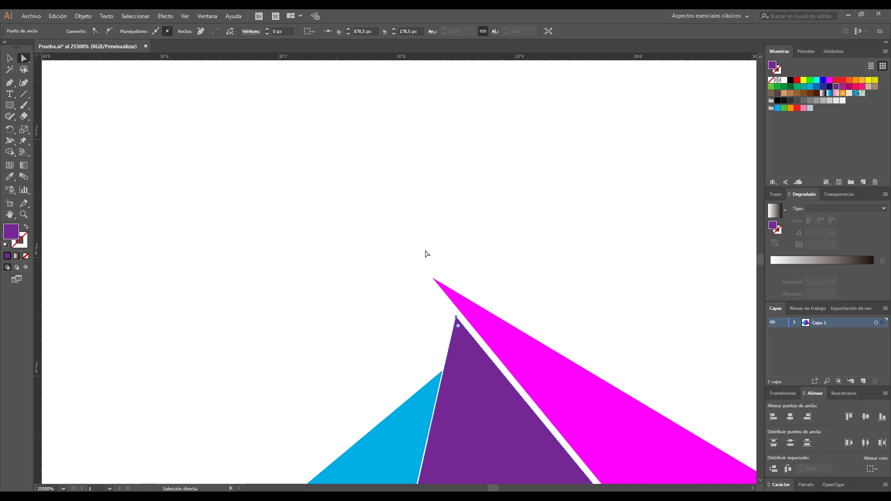
left_click_drag(403, 248, 474, 383)
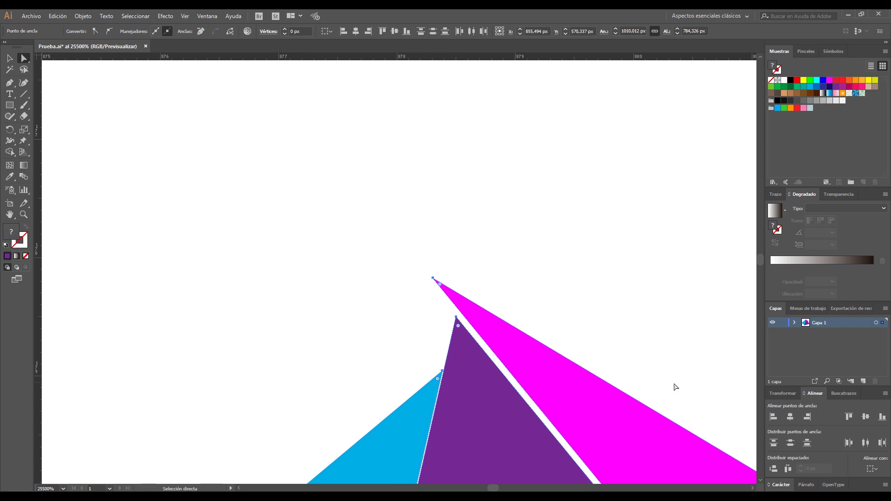
Try aligning the selected tips top and left, then undo both and deselect.
left_click(847, 418)
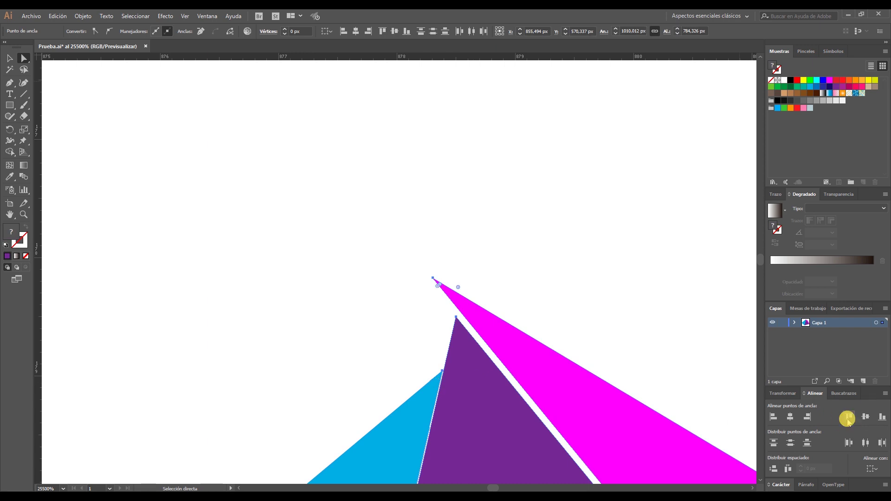
left_click(773, 417)
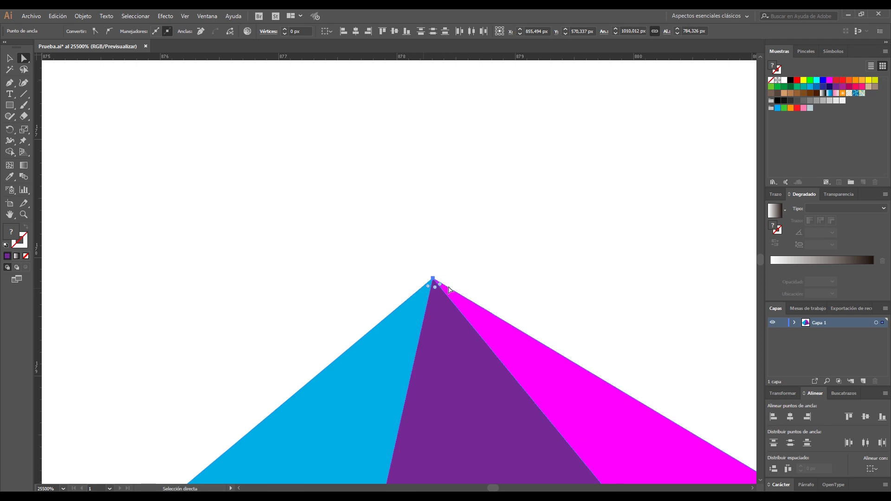
key("ctrl+z")
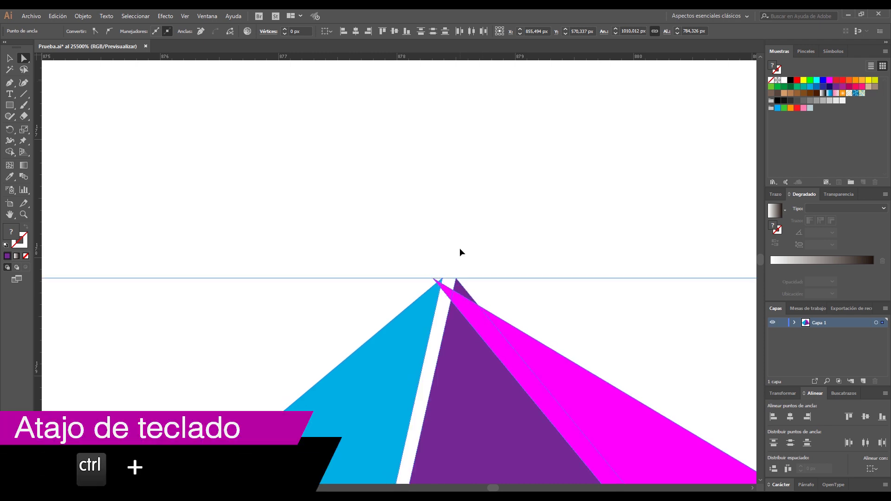
key("ctrl+z")
left_click(433, 279)
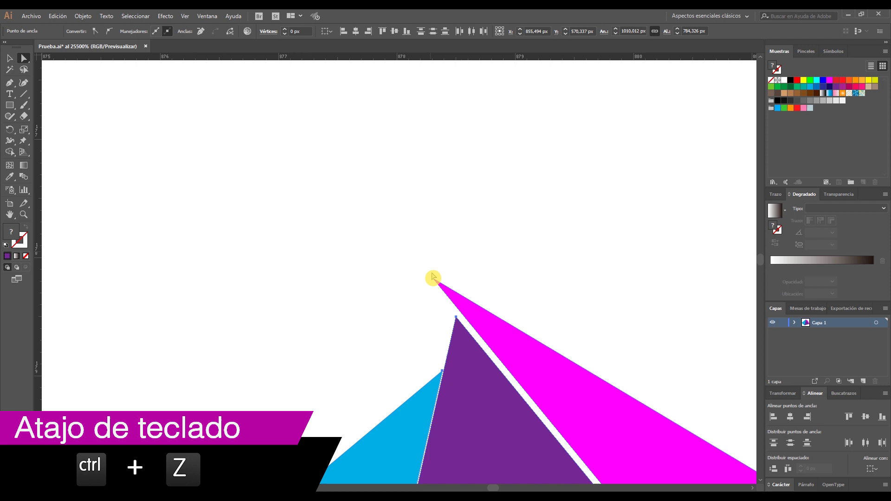
Select the purple, cyan and magenta tips, align them top and left, then fit the view.
left_click(456, 318)
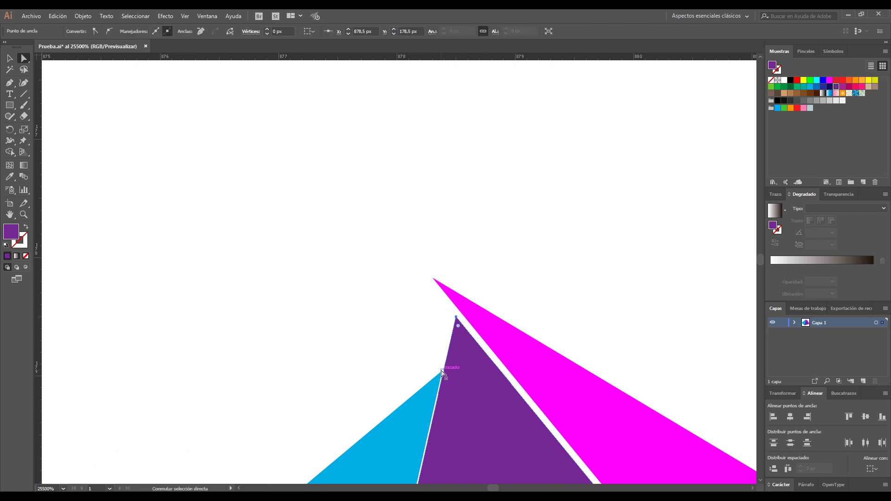
left_click(442, 373, "shift")
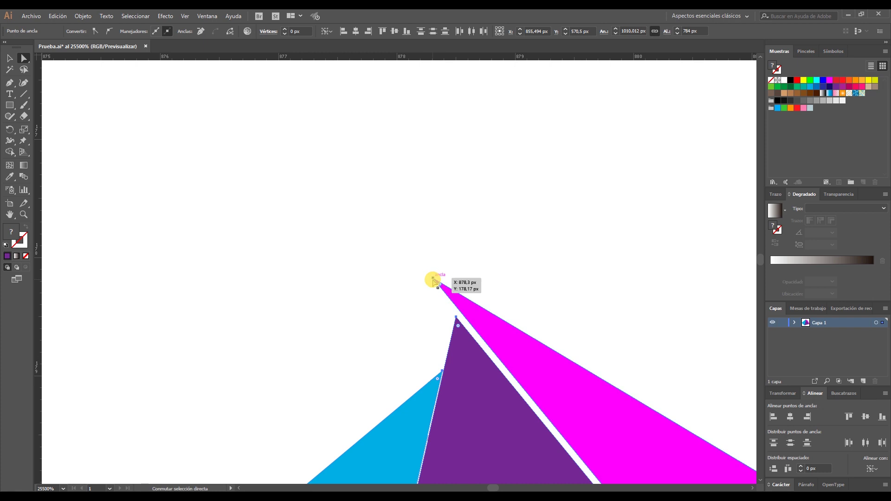
left_click(433, 278, "shift")
left_click(847, 417)
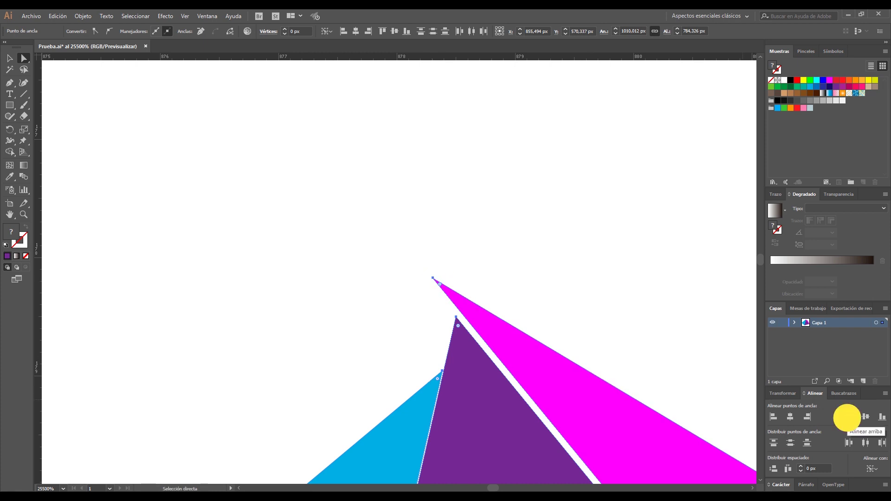
left_click(774, 417)
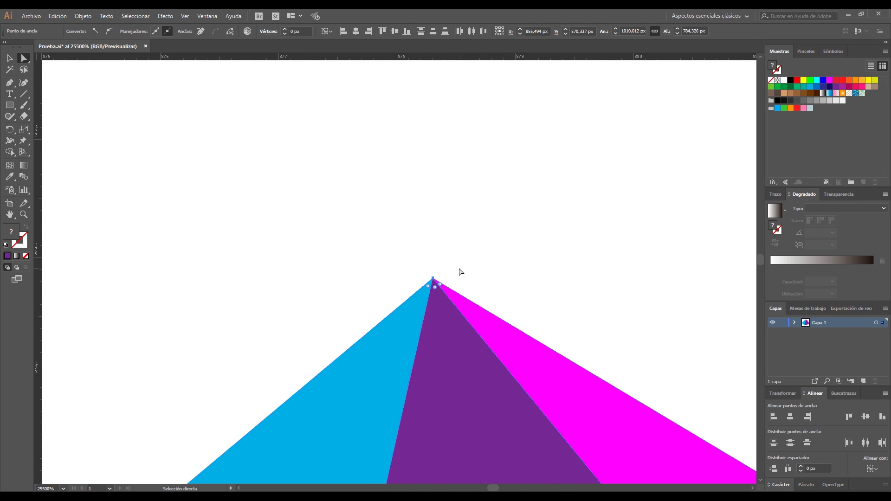
key("ctrl+0")
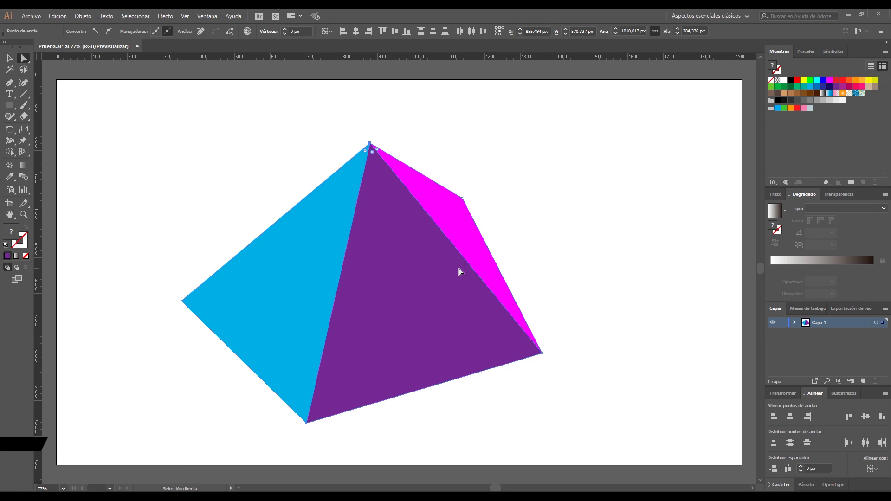
Draw a long thin rectangle for a stripe.
key("m")
left_click_drag(536, 290, 453, 339)
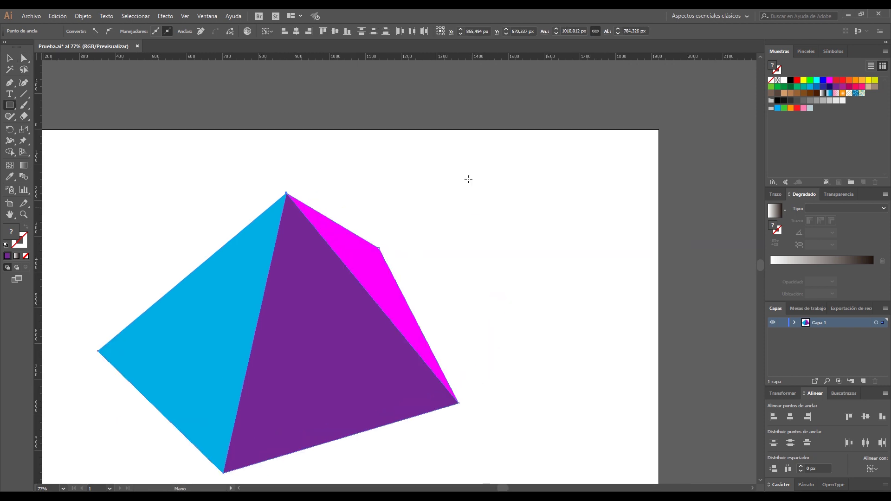
mouse_move(404, 171)
left_mouse_down()
mouse_move(597, 203)
mouse_move(609, 196)
left_mouse_up()
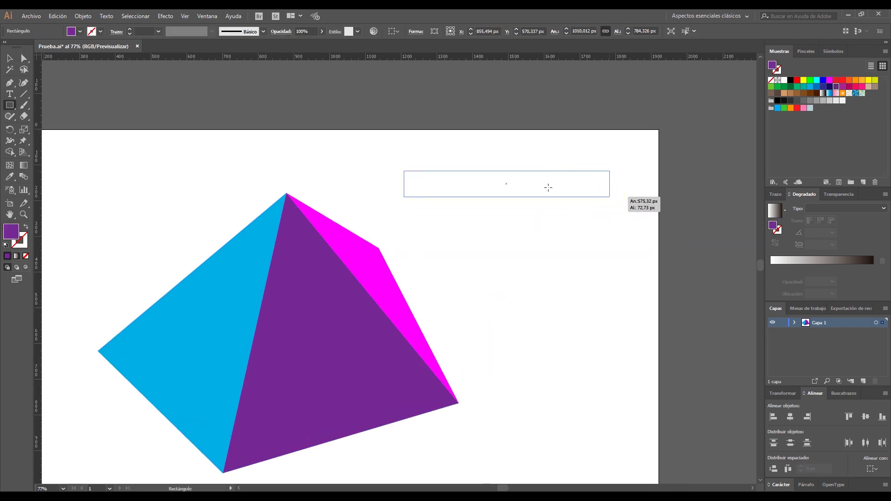
Fill the bar with a purple-to-cyan linear gradient and Alt-drag a copy flush against it.
key("v")
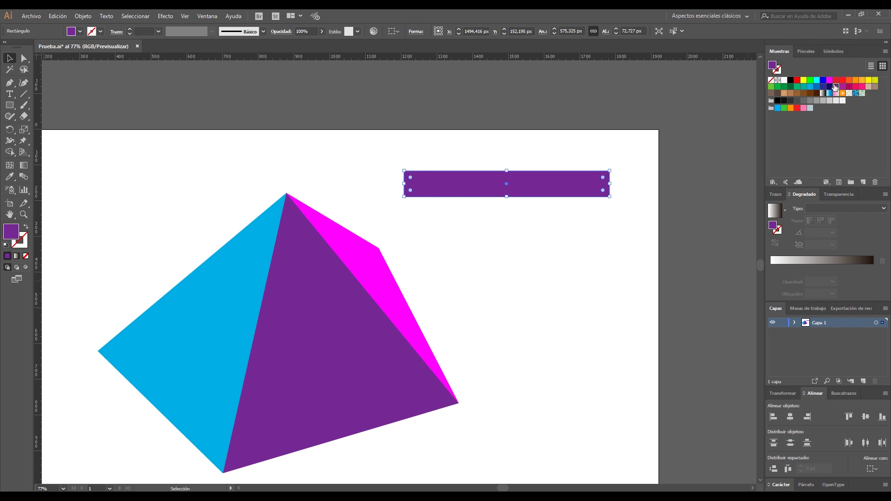
left_click_drag(835, 86, 771, 265)
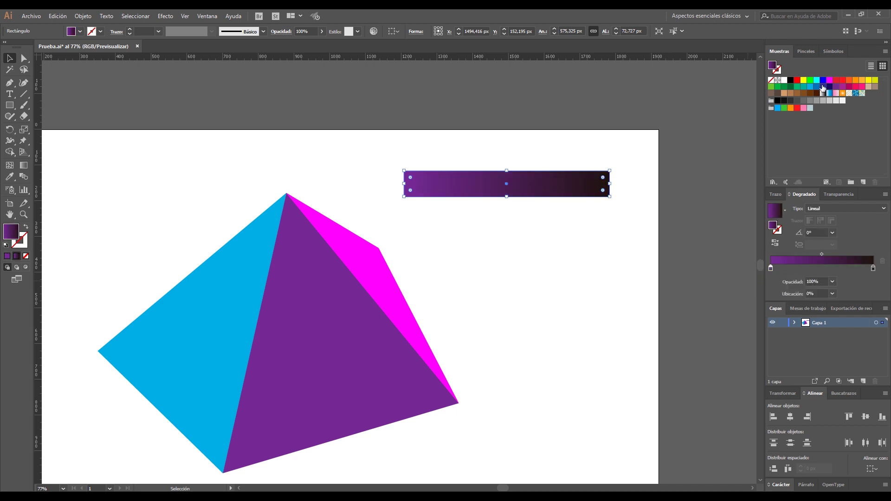
left_click_drag(818, 86, 872, 267)
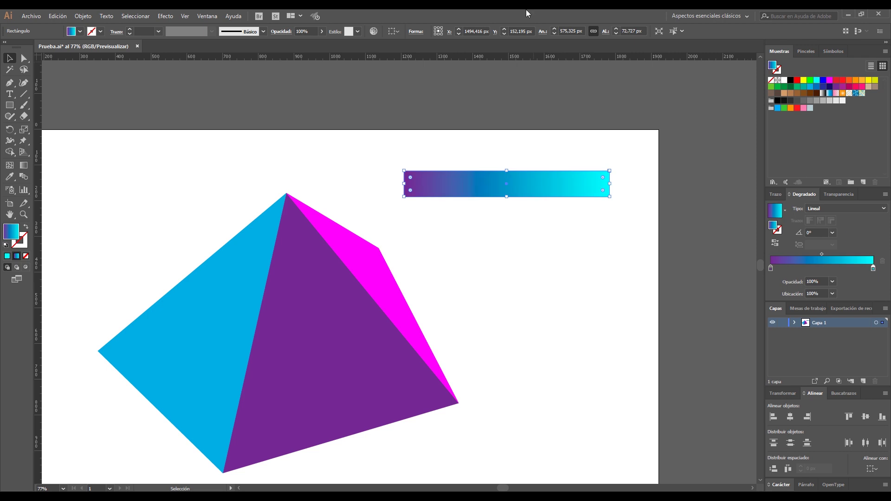
mouse_move(511, 178)
left_mouse_down()
mouse_move(558, 160)
mouse_move(558, 184)
mouse_move(566, 184)
left_mouse_up()
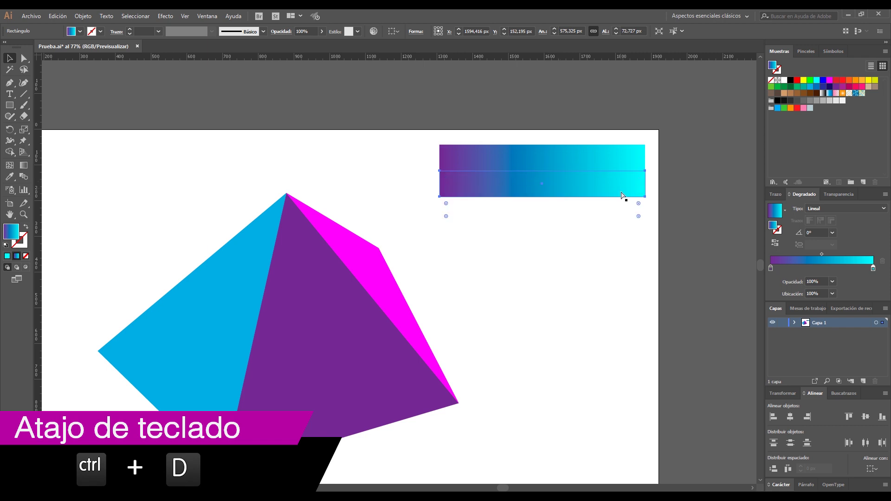
Repeat the copy with Ctrl+D to stack more gradient bars.
key("ctrl+d")
key("ctrl+d")
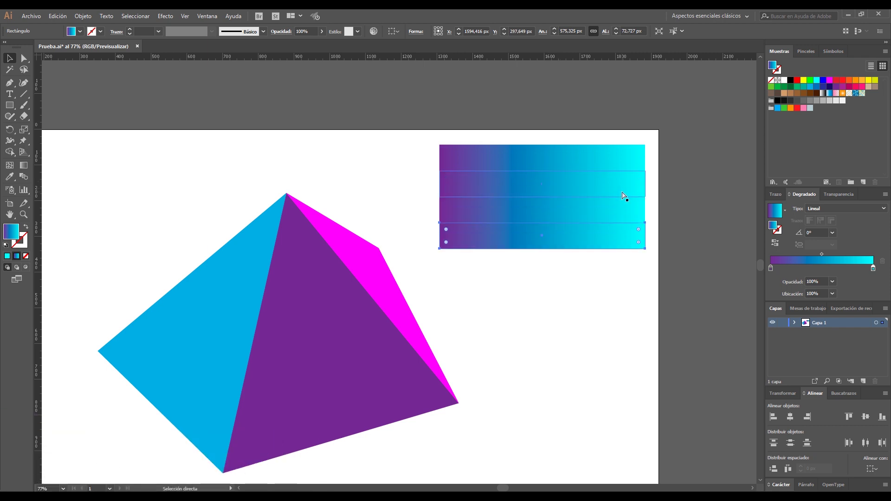
key("ctrl+d")
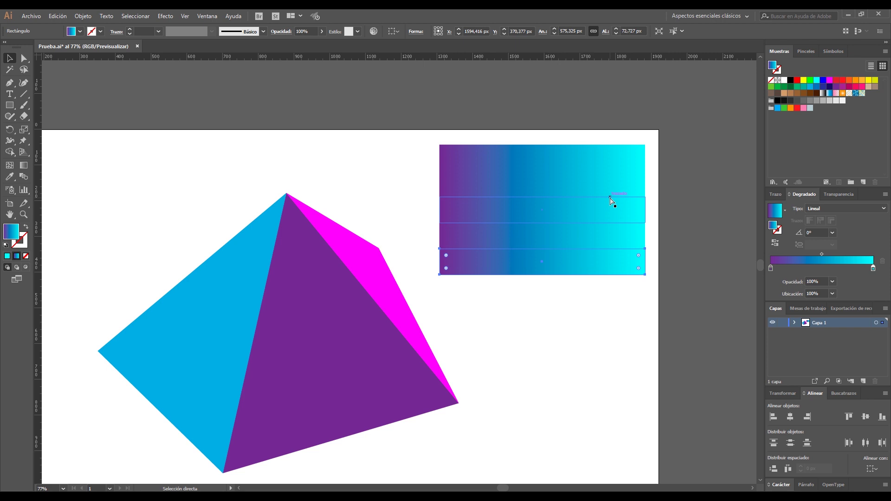
key("ctrl+d")
key("ctrl+d")
Select the 2nd, 4th and 6th stripes together as whole objects.
key("a")
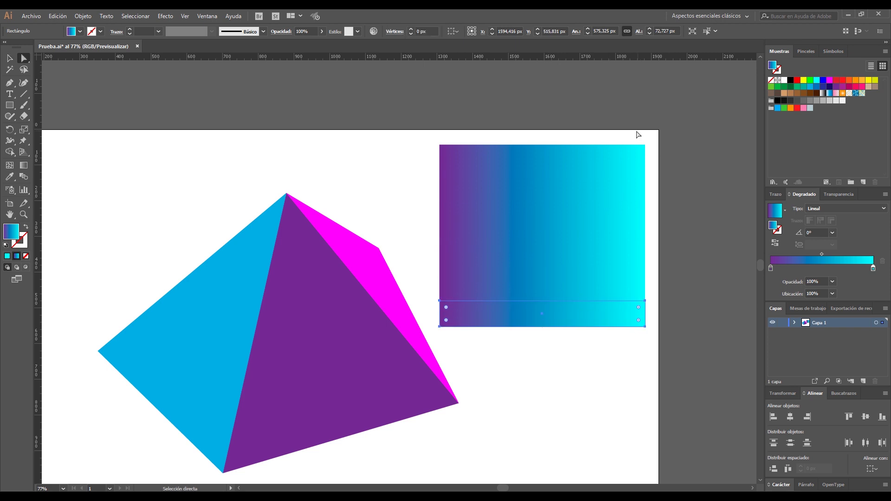
left_click(478, 181)
left_click(454, 234, "shift")
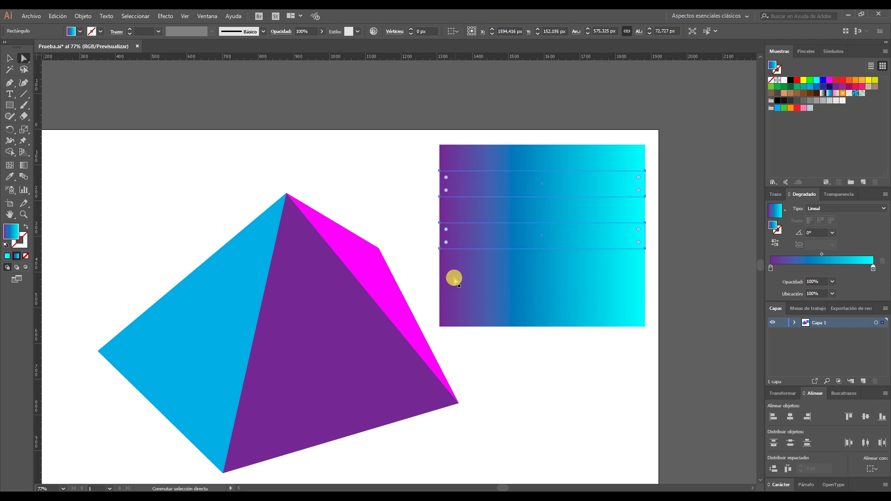
left_click(454, 279, "shift")
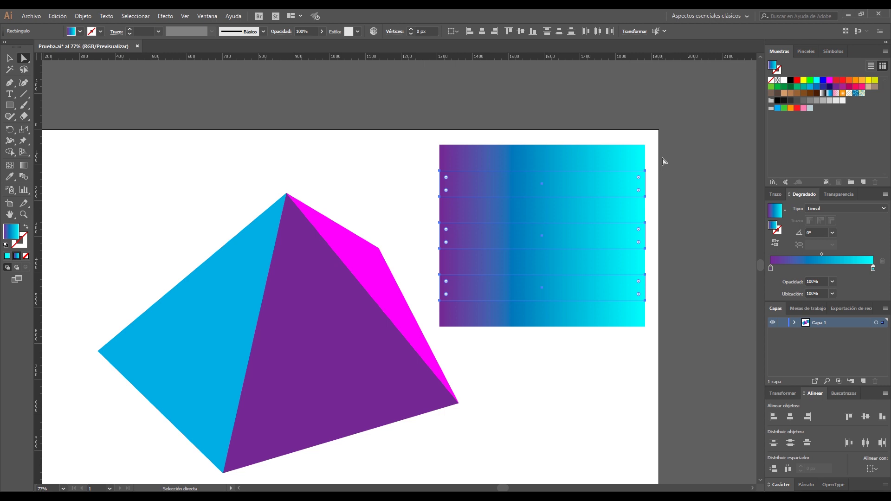
key("v")
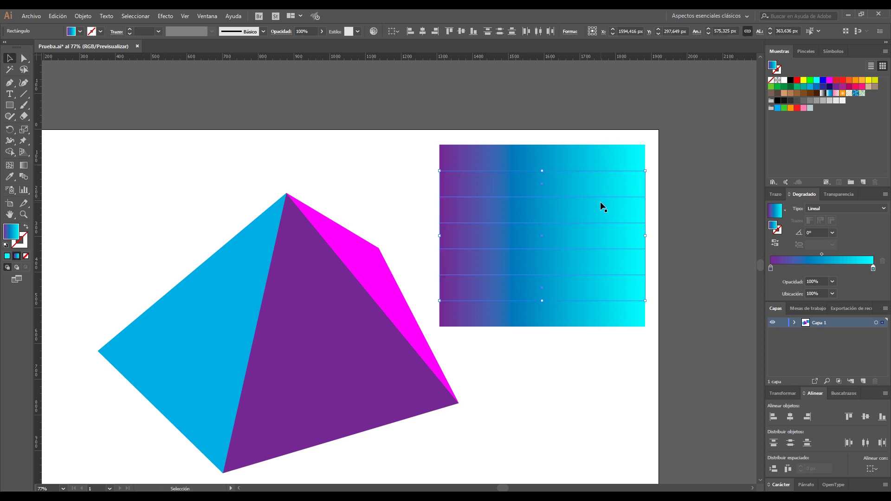
Reflect the alternate stripes across the Vertical axis using the Reflect options with Preview.
key("o")
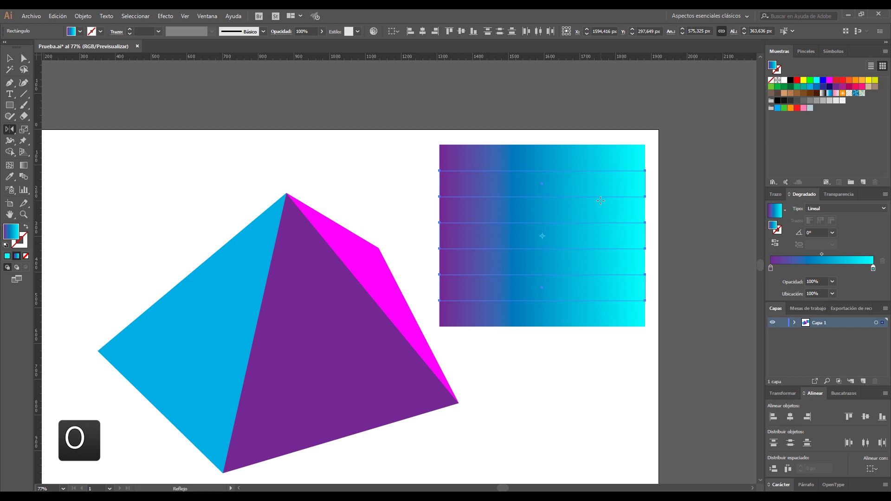
double_click(9, 130)
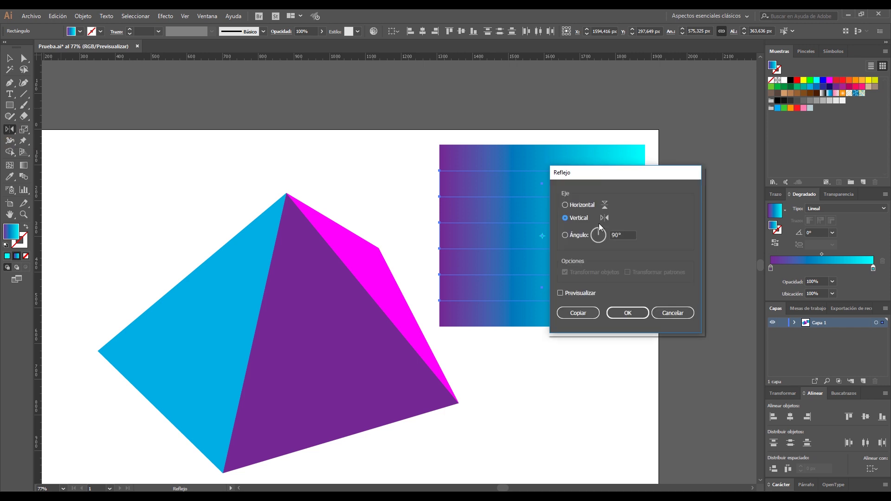
left_click(568, 294)
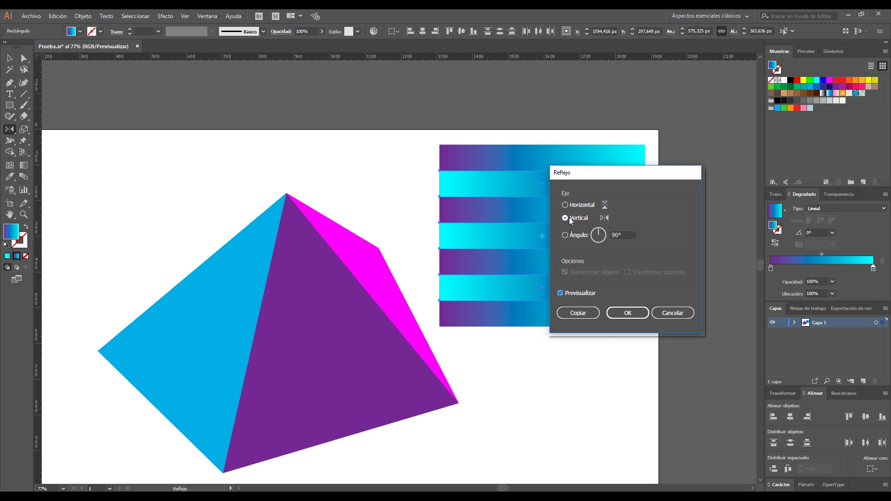
mouse_move(609, 179)
left_mouse_down()
mouse_move(259, 149)
mouse_move(263, 140)
left_mouse_up()
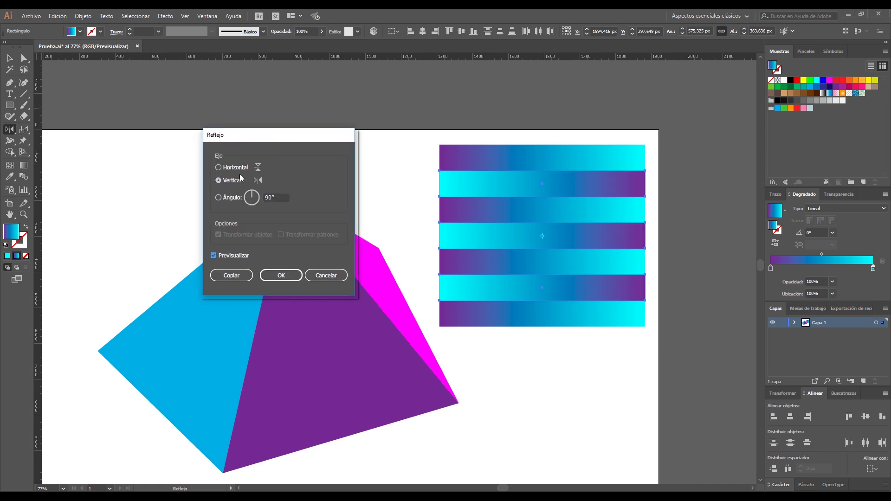
left_click(232, 170)
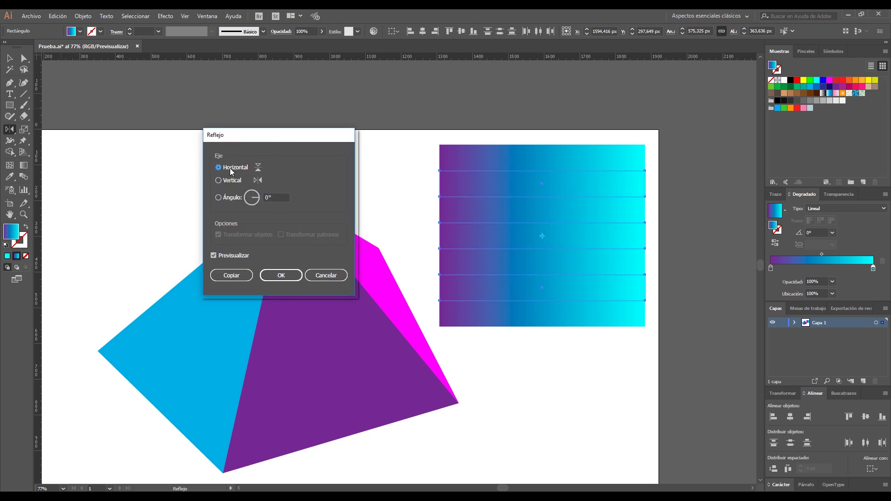
left_click(230, 179)
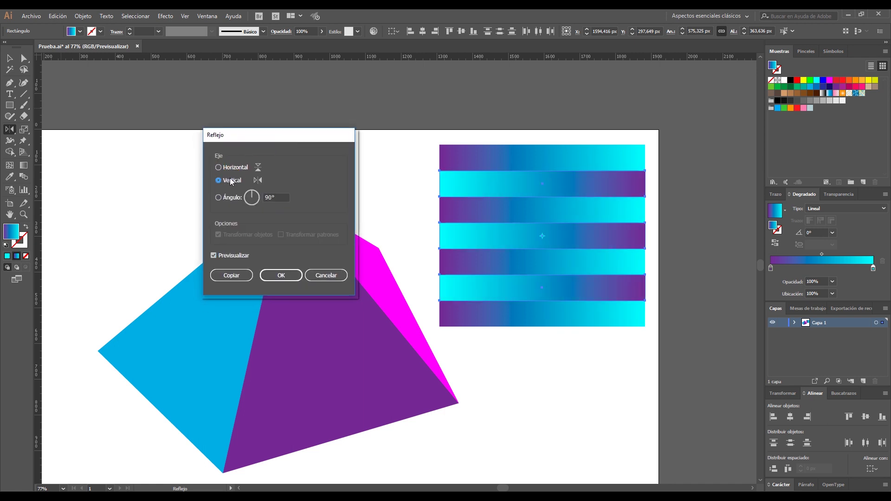
left_click(291, 279)
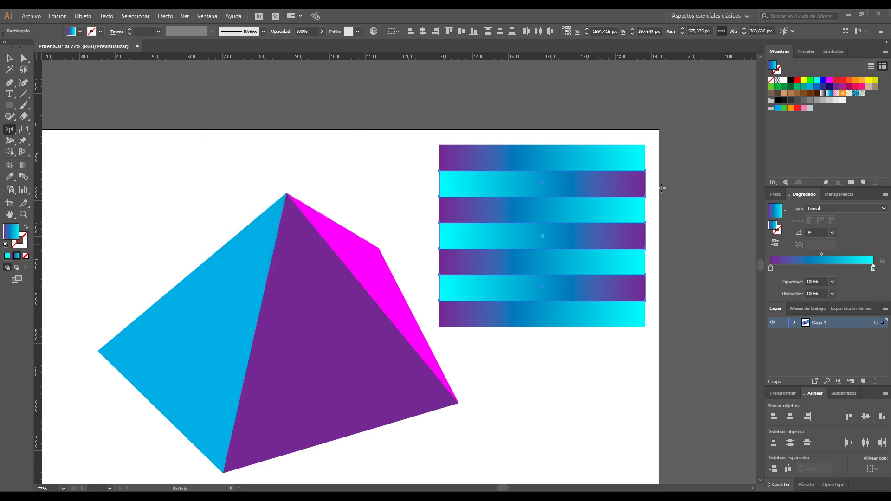
key("a")
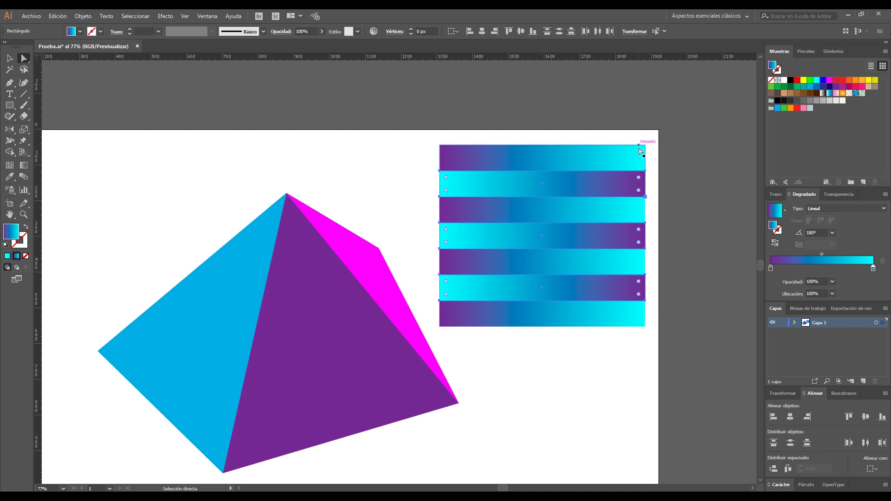
Select the stripes' right-edge anchors, key the top-right one, and Align Top to converge them.
left_click_drag(654, 165, 631, 340)
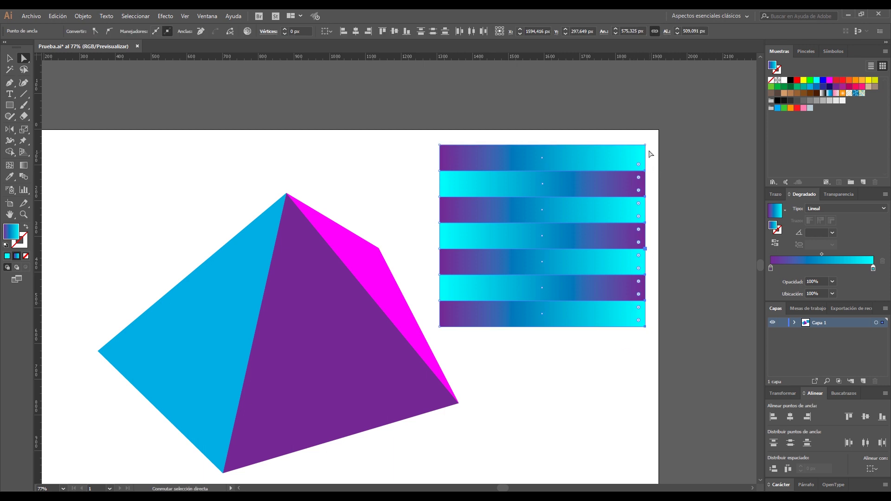
left_click_drag(646, 150, 646, 148)
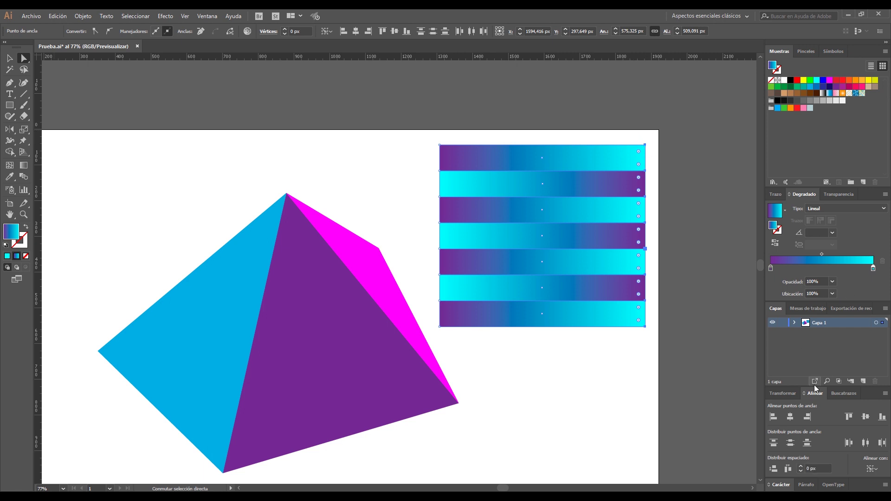
left_click(849, 417)
left_click(607, 275)
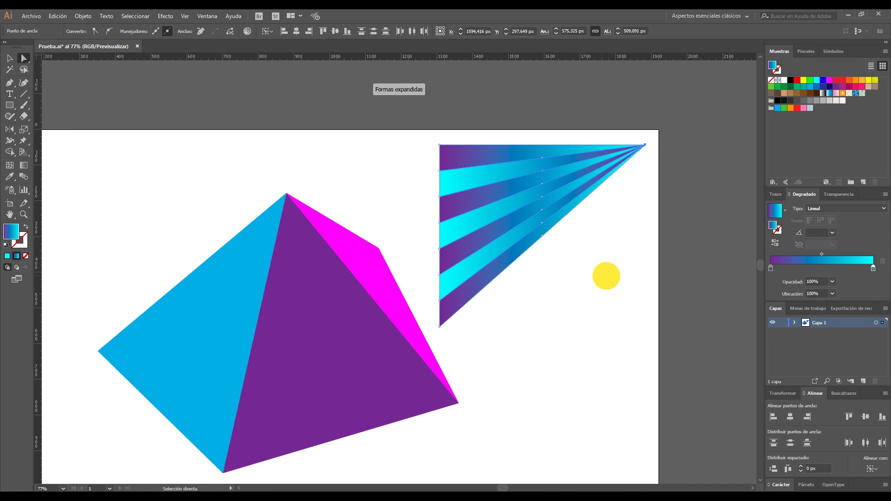